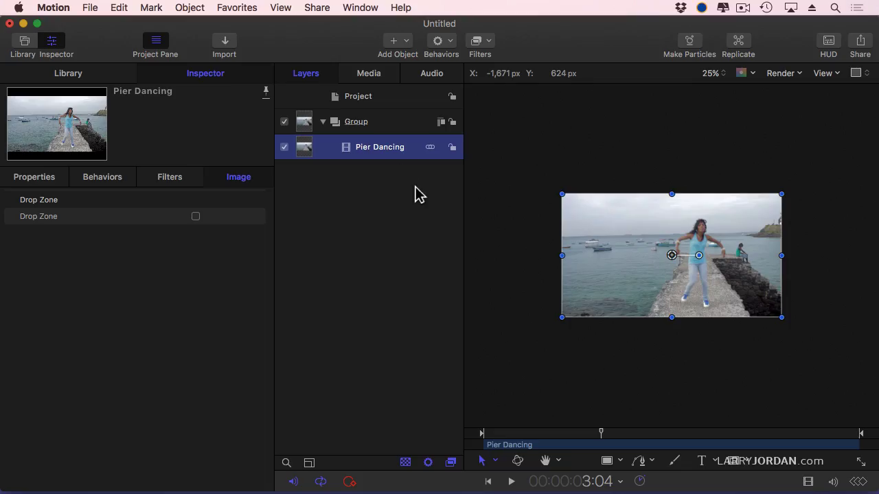
Fit the frame, hide the Inspector to enlarge the canvas, and return to the first frame.
key(shift+z)
click(170, 145)
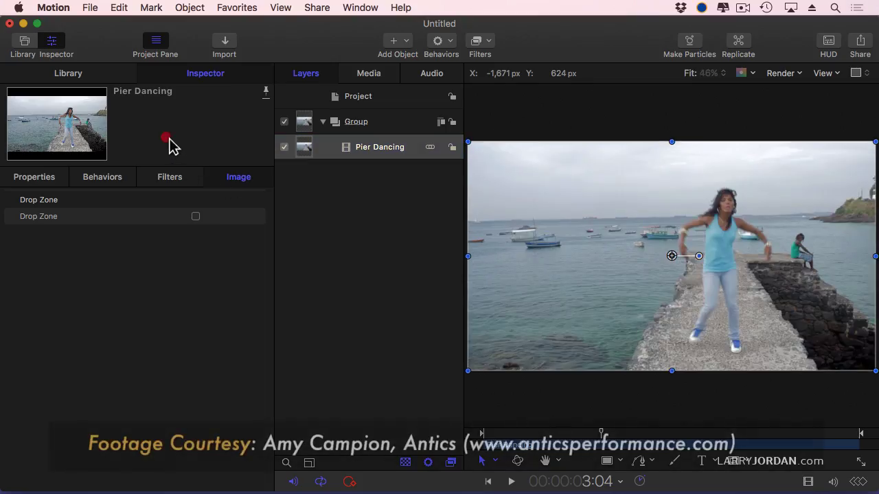
click(54, 41)
drag(326, 432, 274, 433)
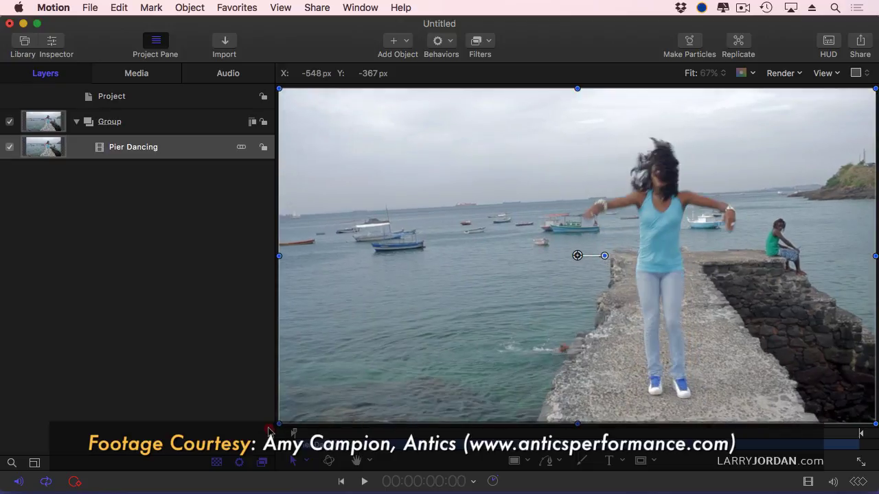
Select Pier Dancing, browse the Retiming behaviors, and move the playhead to 00:00:05:17.
click(172, 155)
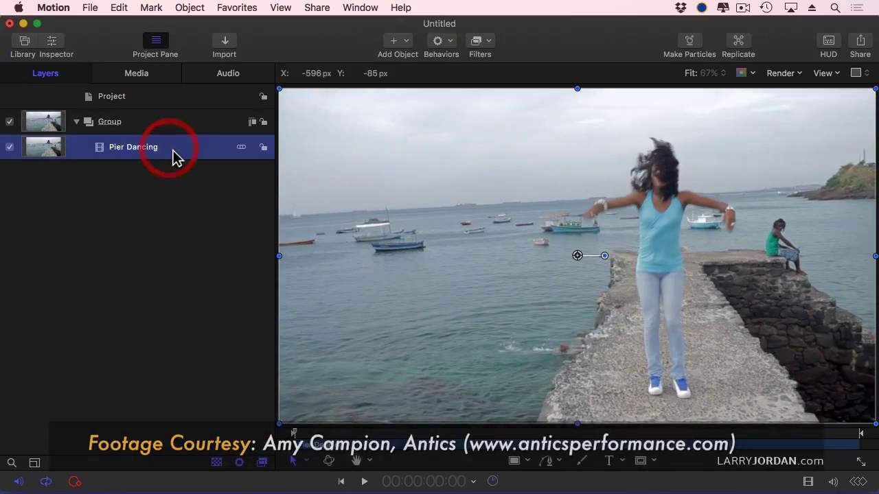
click(440, 43)
mouse_move(452, 146)
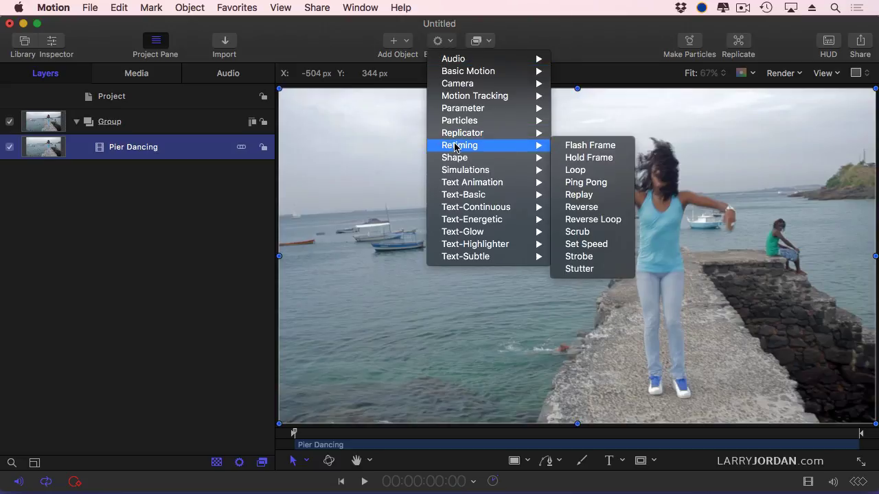
click(129, 241)
drag(540, 437, 610, 446)
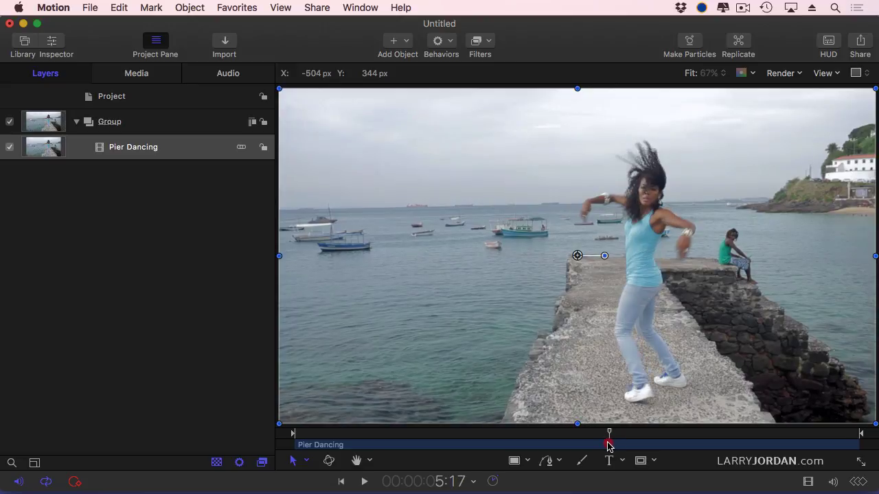
click(451, 44)
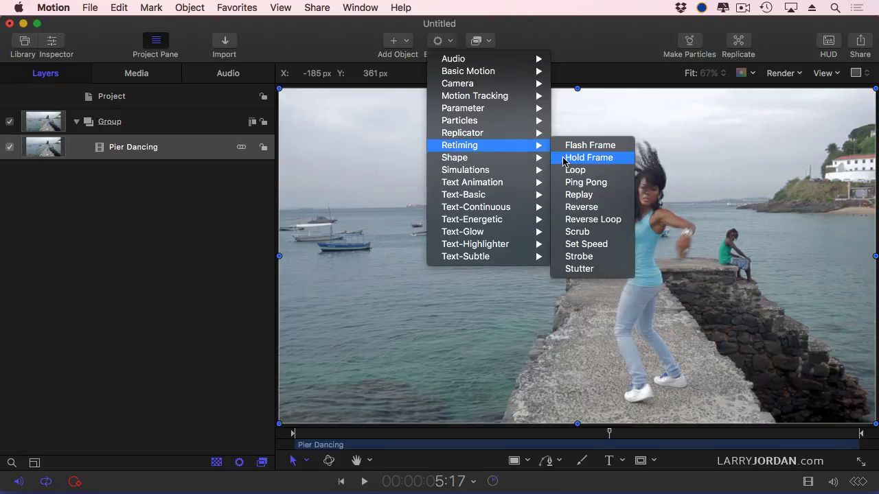
Apply a Hold Frame behavior to Pier Dancing from 5:17 and preview the freeze from near the start.
click(578, 159)
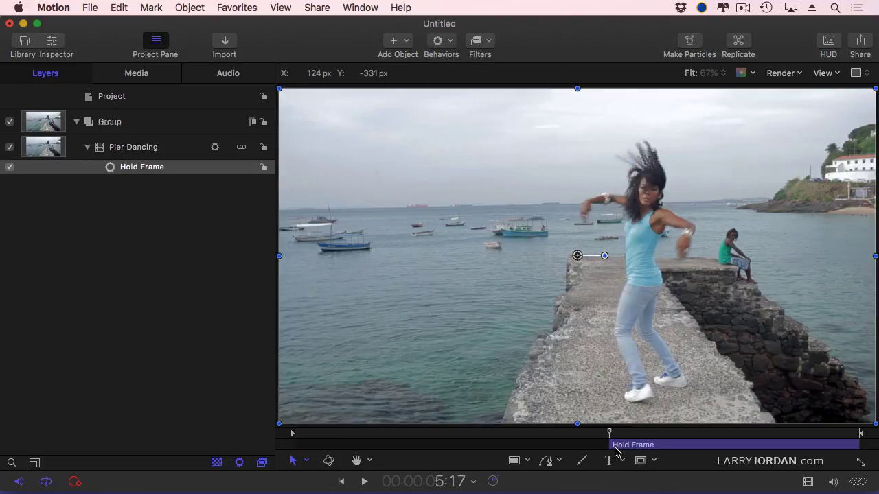
click(336, 435)
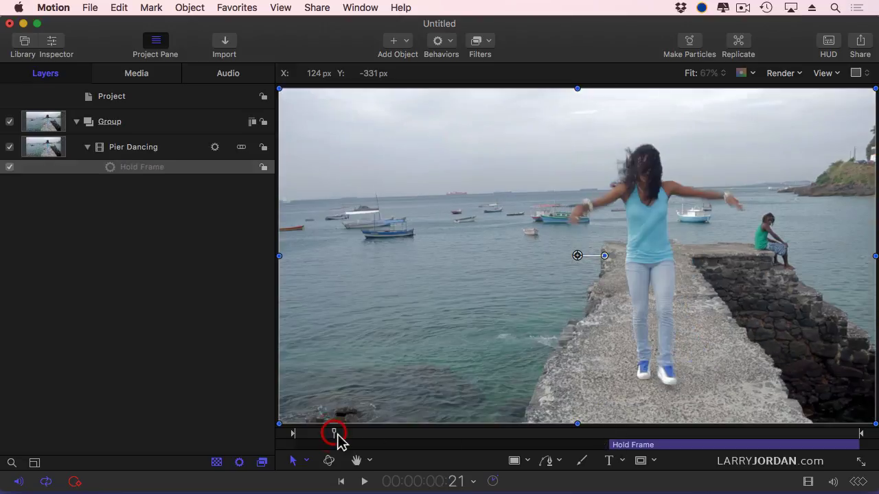
key(space)
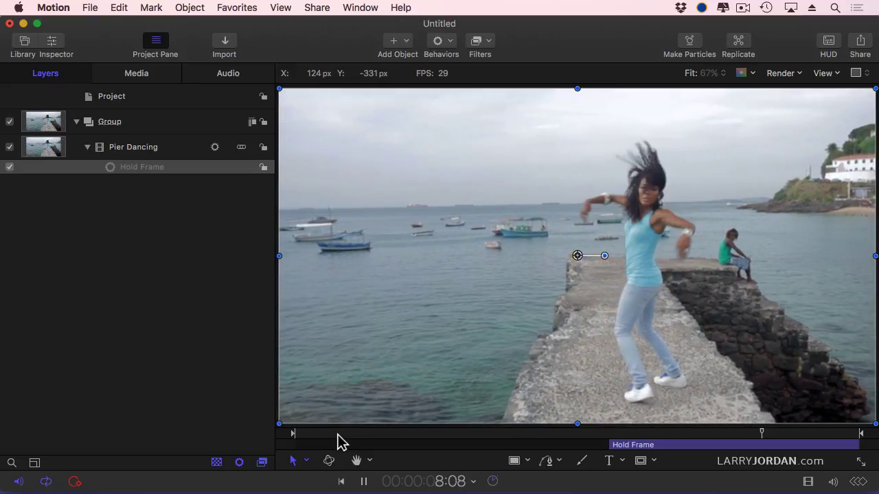
key(space)
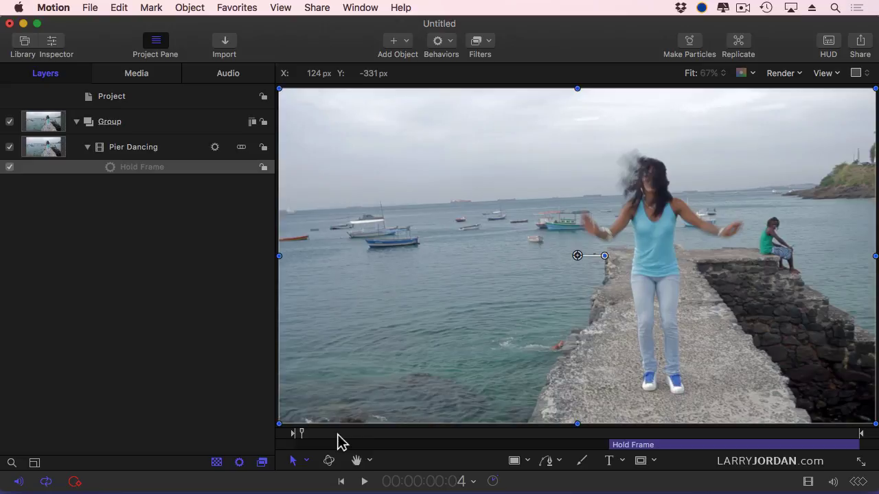
End the Hold Frame at about 7:24 and play back from 4:19 to check the shorter freeze.
drag(729, 434, 739, 440)
key(o)
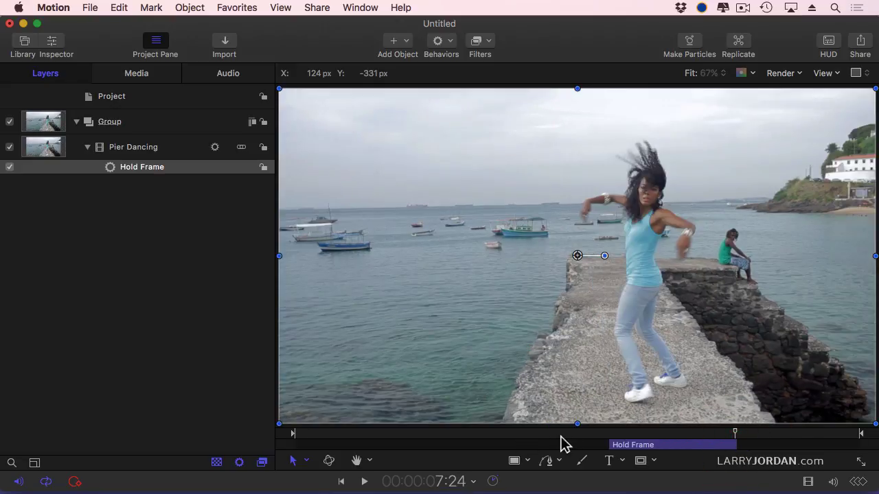
click(558, 434)
key(space)
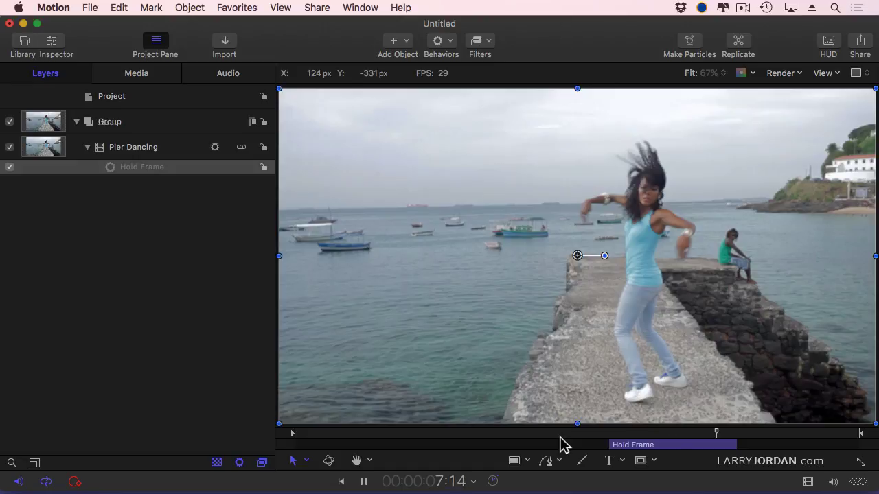
key(space)
key(space)
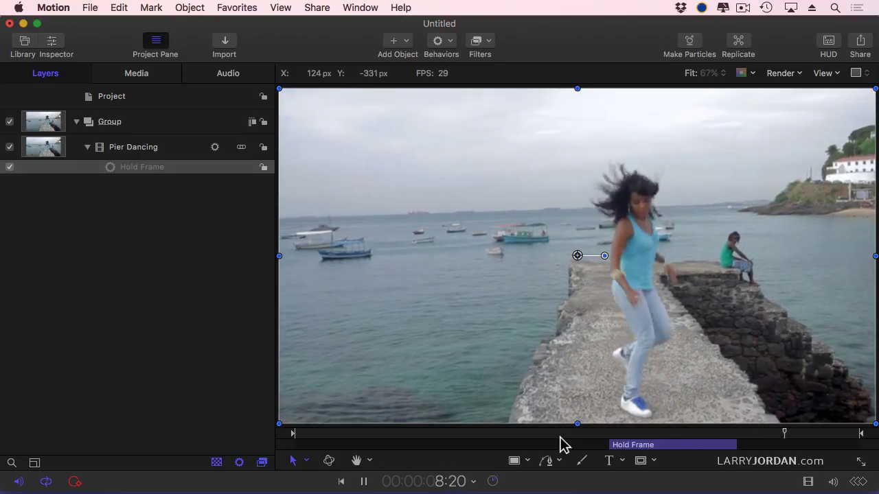
Slide the Hold Frame section earlier in the clip and preview it from the start.
key(space)
click(546, 434)
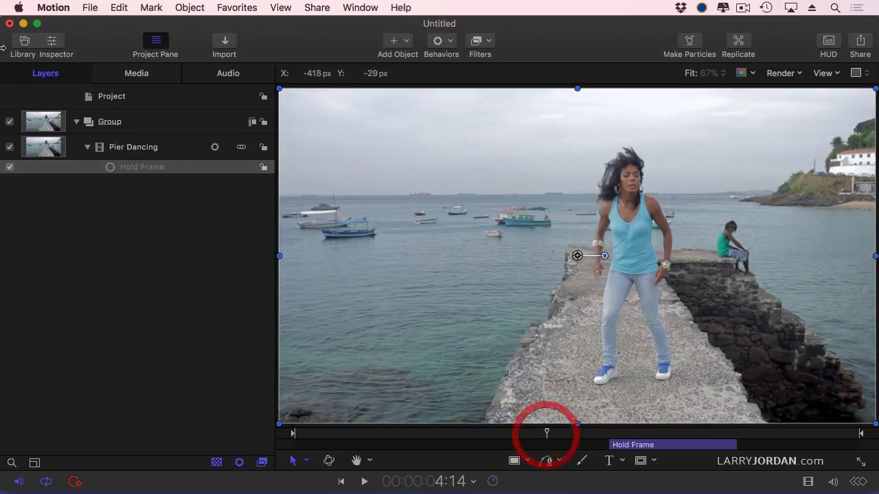
drag(663, 446, 522, 446)
click(412, 434)
key(space)
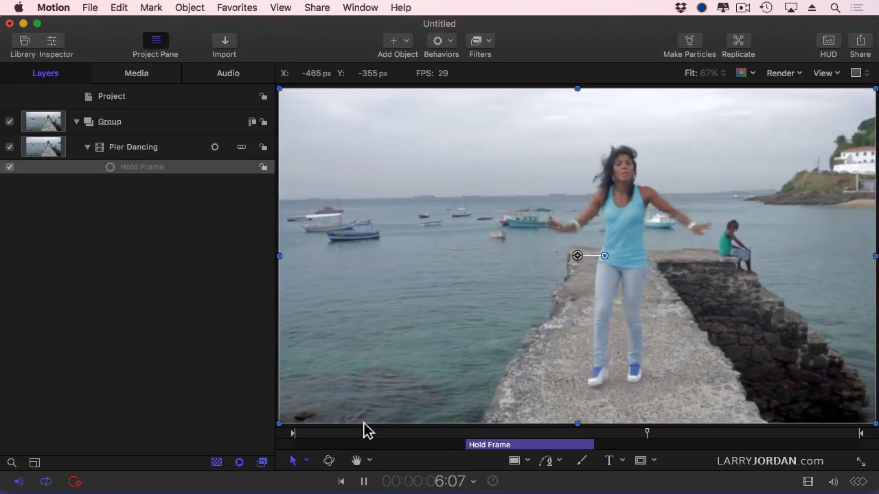
key(space)
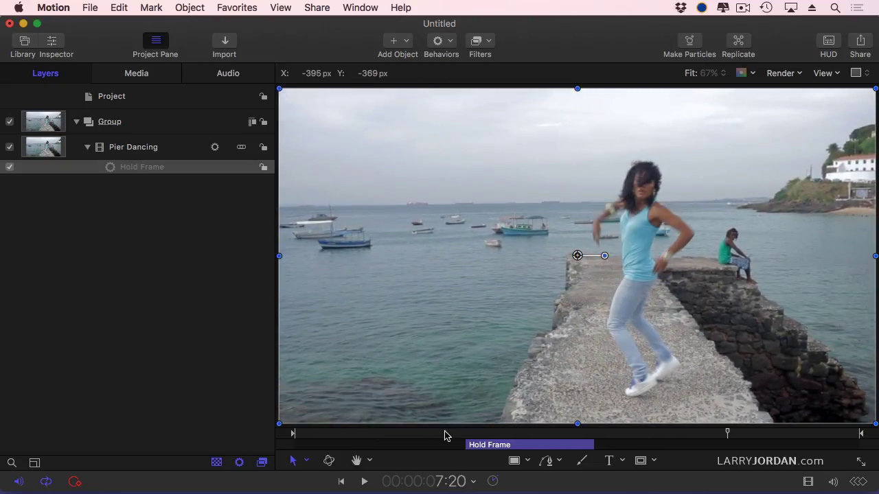
drag(490, 446, 310, 443)
click(281, 434)
key(space)
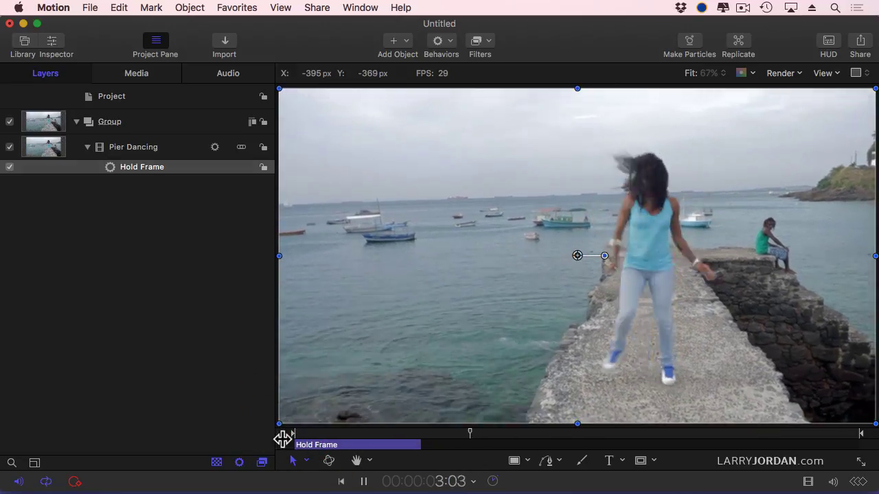
Move the Hold Frame to start near 3:18, trim it to about two seconds, and preview.
drag(345, 446, 507, 449)
drag(612, 448, 603, 450)
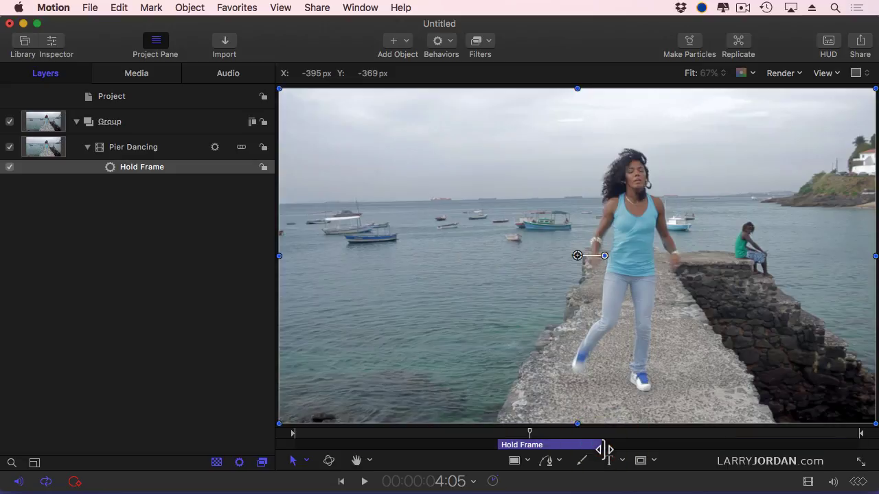
click(416, 441)
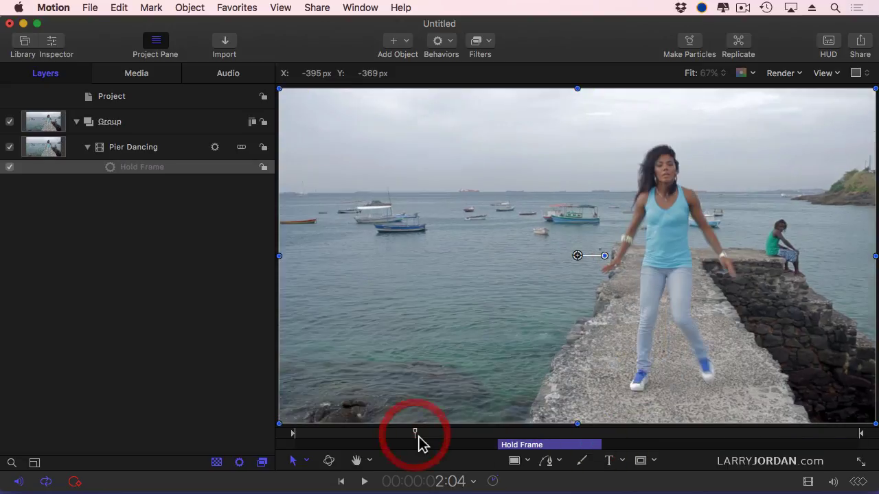
key(space)
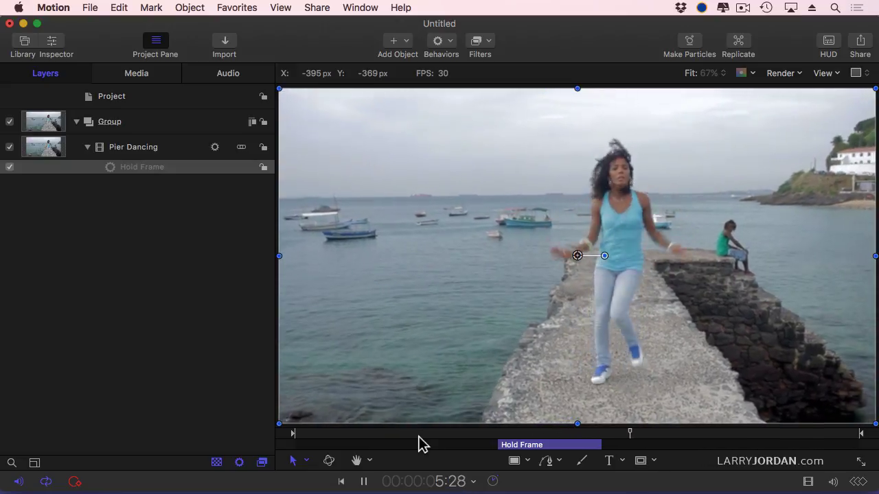
key(space)
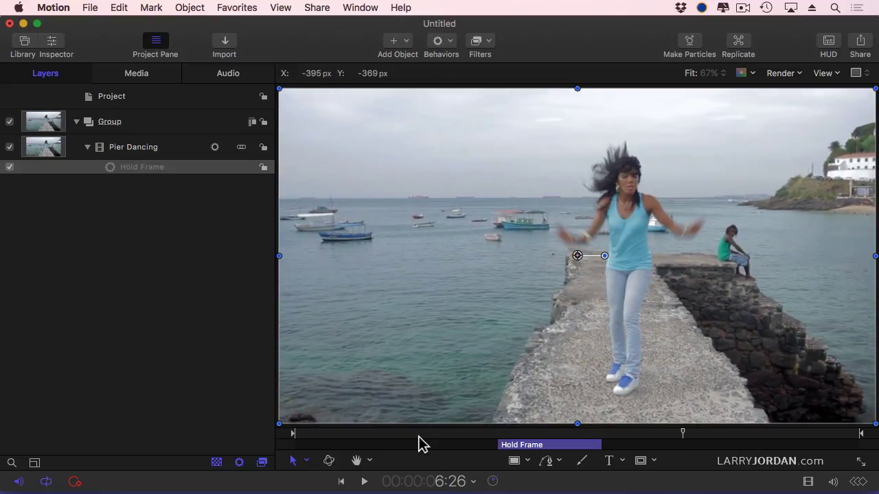
Delete the Hold Frame behavior and reselect the Pier Dancing clip.
click(216, 169)
key(Delete)
click(183, 155)
Add a Retiming > Set Speed behavior and show its parameters in the Inspector.
click(437, 41)
mouse_move(453, 145)
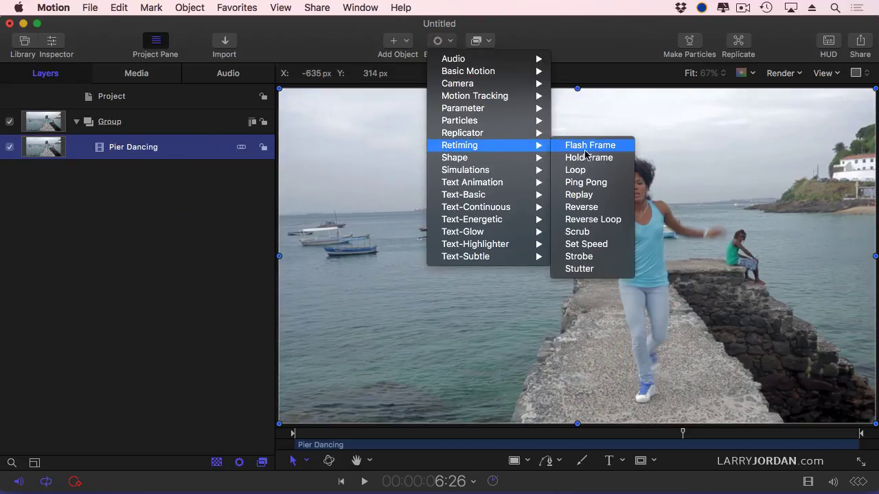
click(588, 244)
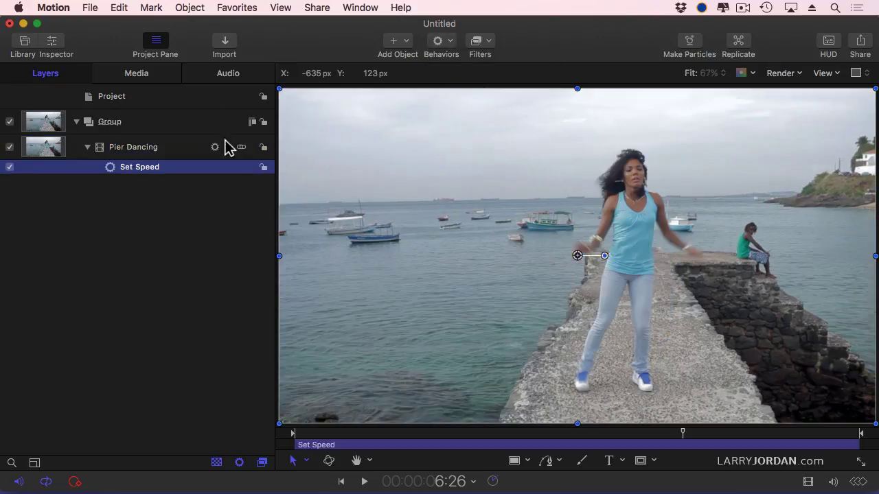
click(48, 43)
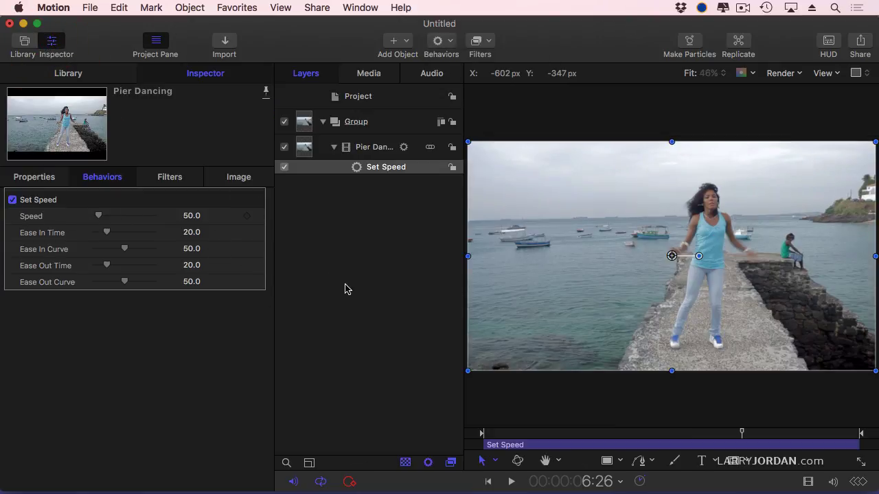
Mark the Set Speed in point at 2:25 and out point at 5:26.
drag(740, 435, 670, 433)
click(482, 433)
key(space)
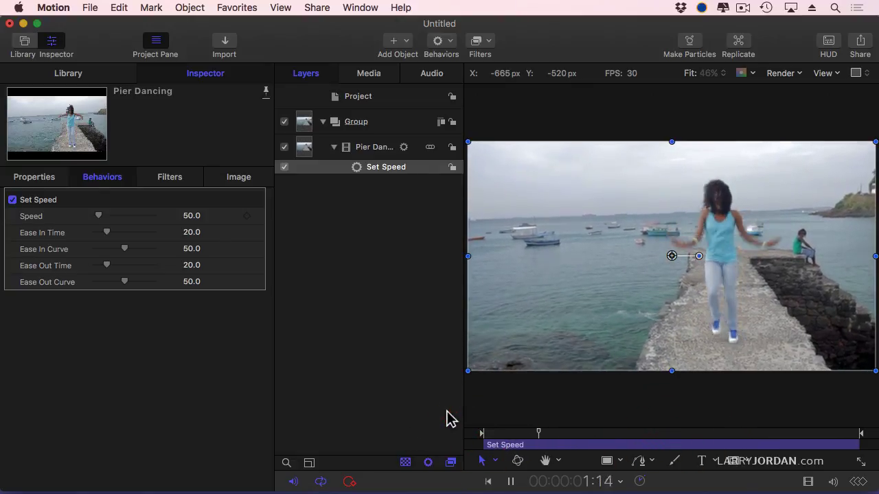
key(space)
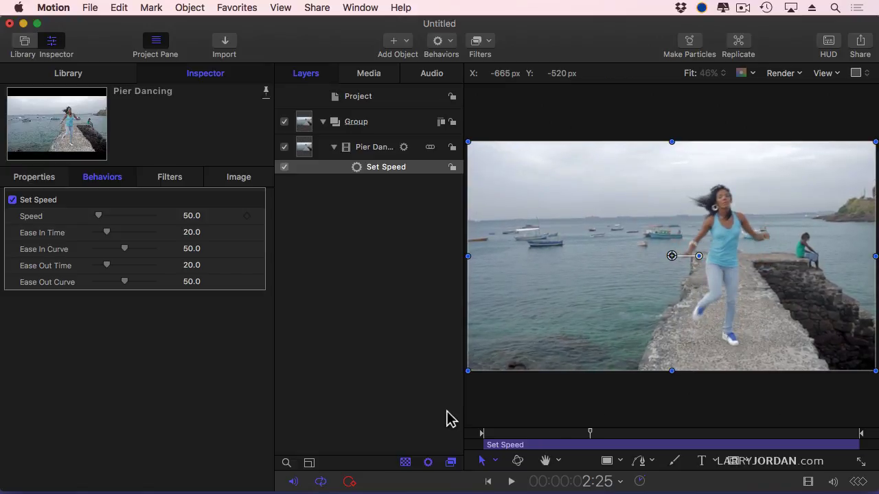
key(i)
click(485, 435)
key(space)
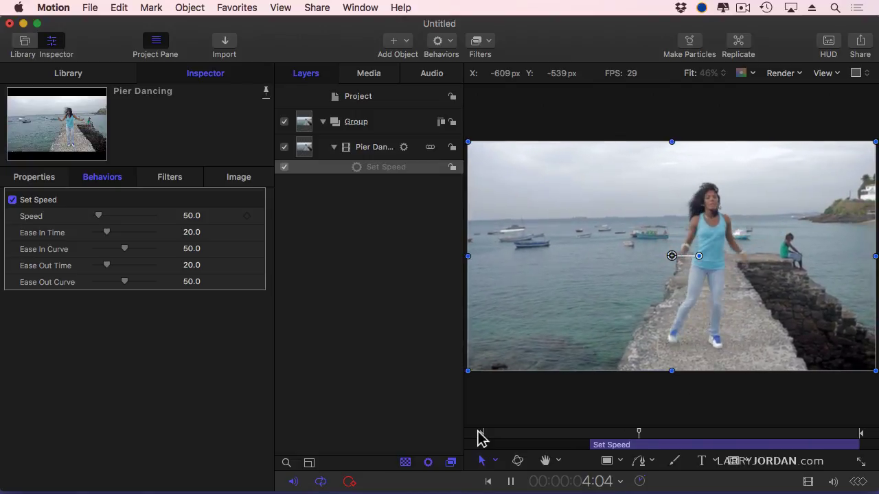
key(space)
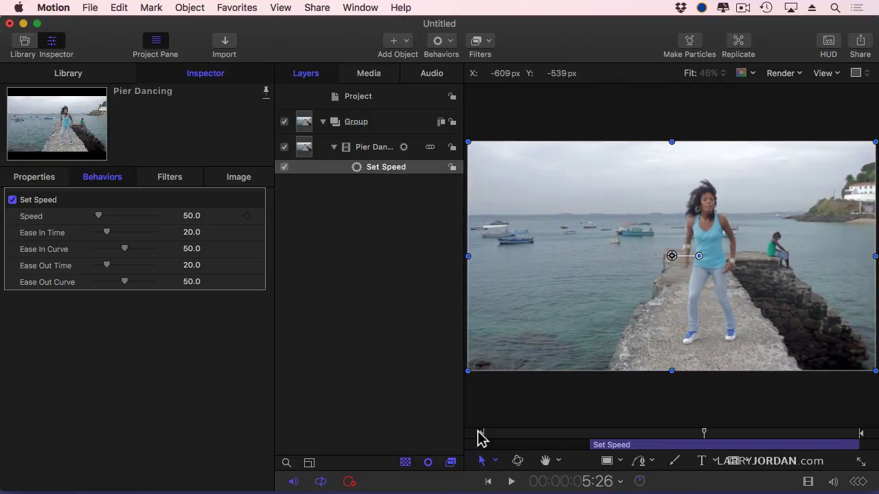
key(o)
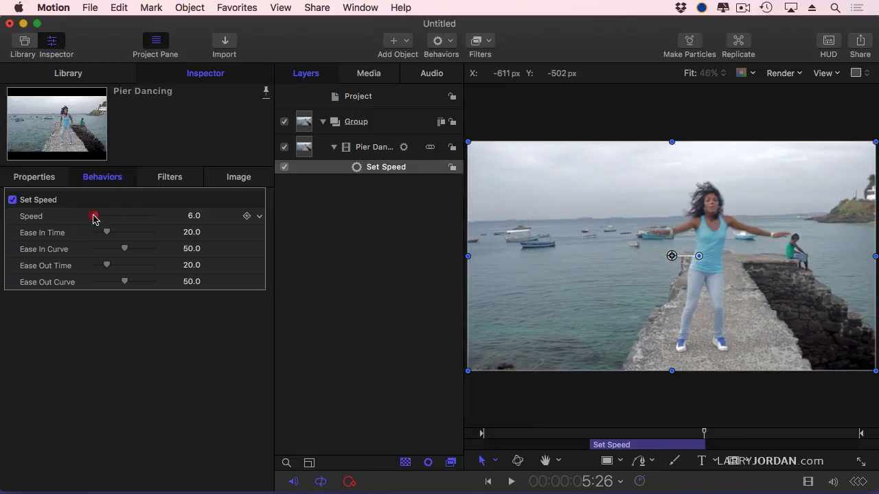
Set the Speed to 20, slide the slowed section later, and preview from about 3:17.
drag(94, 218, 97, 216)
click(476, 436)
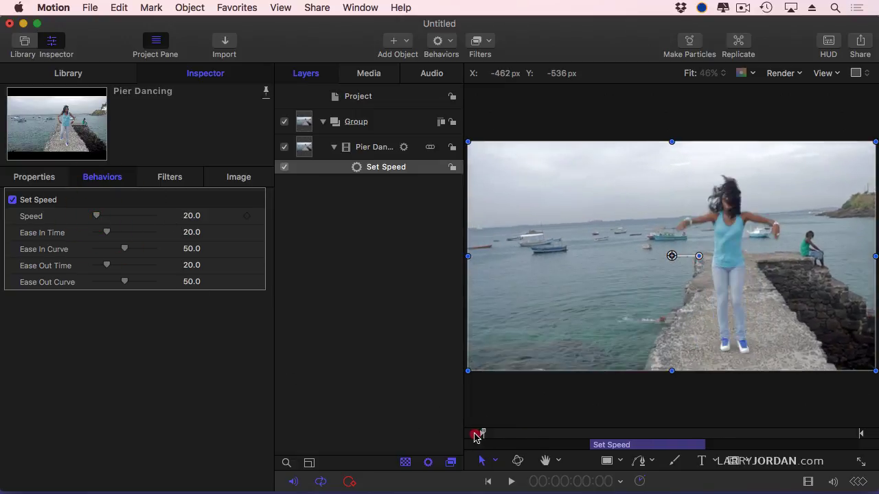
key(space)
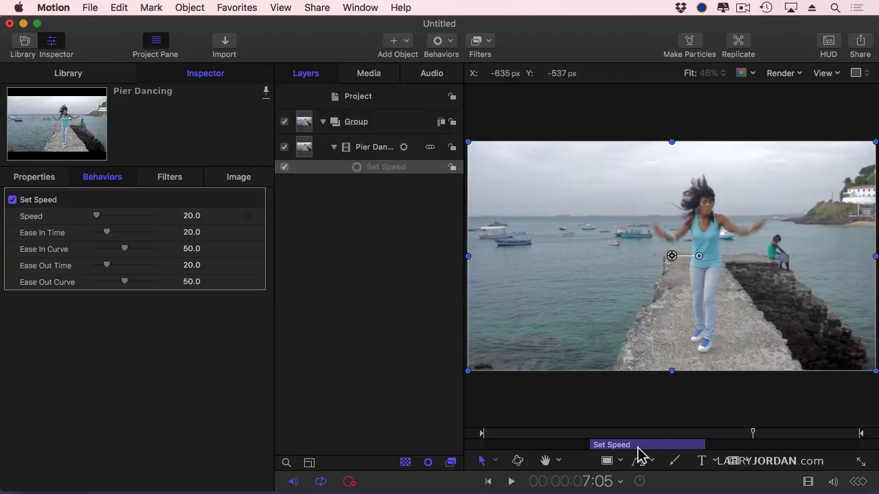
drag(638, 447, 714, 446)
click(618, 433)
key(space)
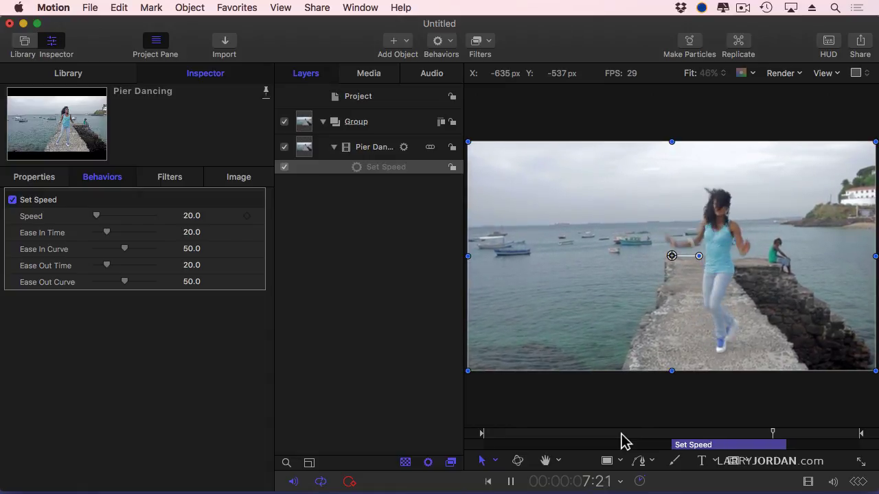
key(space)
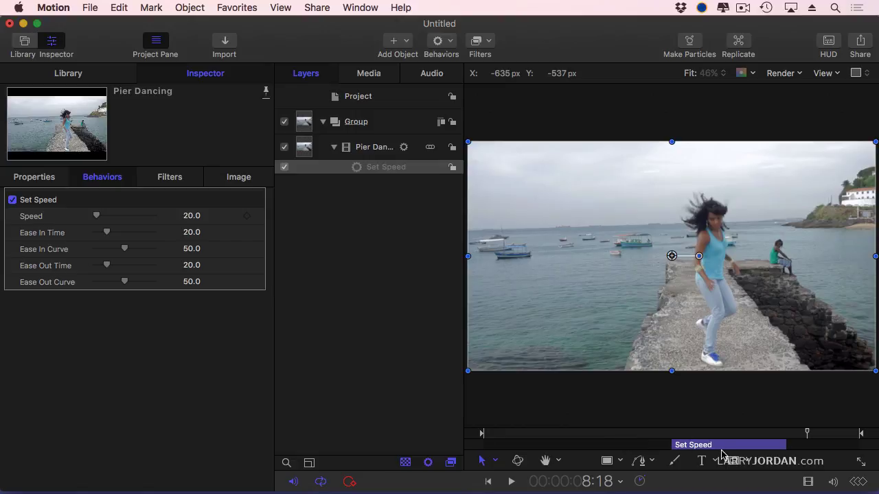
Shift and trim the Set Speed bar to a shorter, slightly later span.
drag(721, 450, 680, 448)
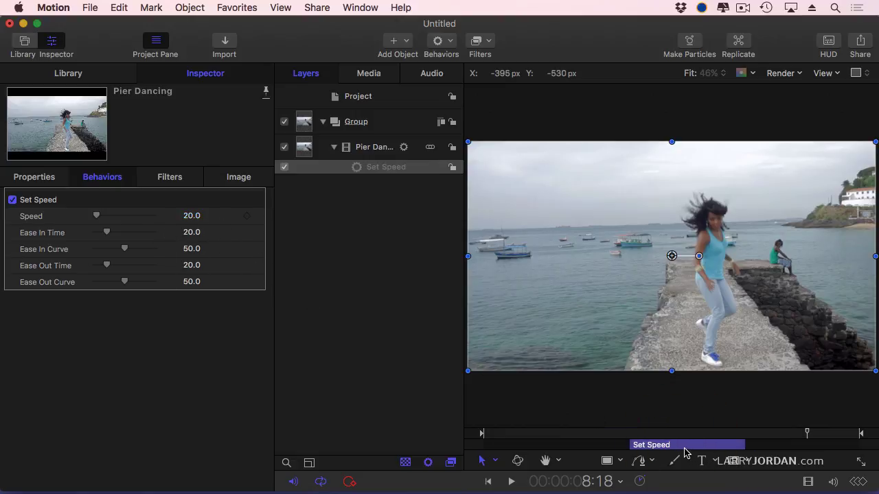
drag(673, 445, 710, 445)
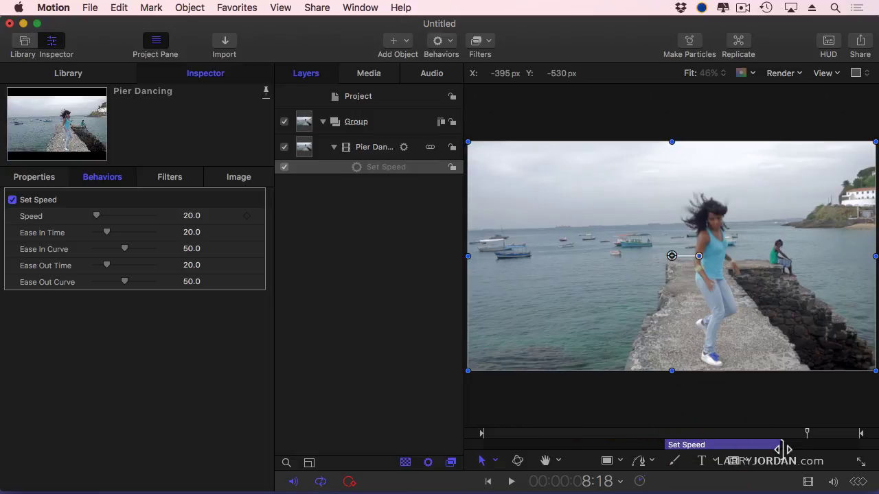
mouse_move(783, 445)
mouse_down()
mouse_move(741, 449)
mouse_move(772, 445)
mouse_up()
drag(664, 447, 773, 445)
drag(682, 447, 680, 446)
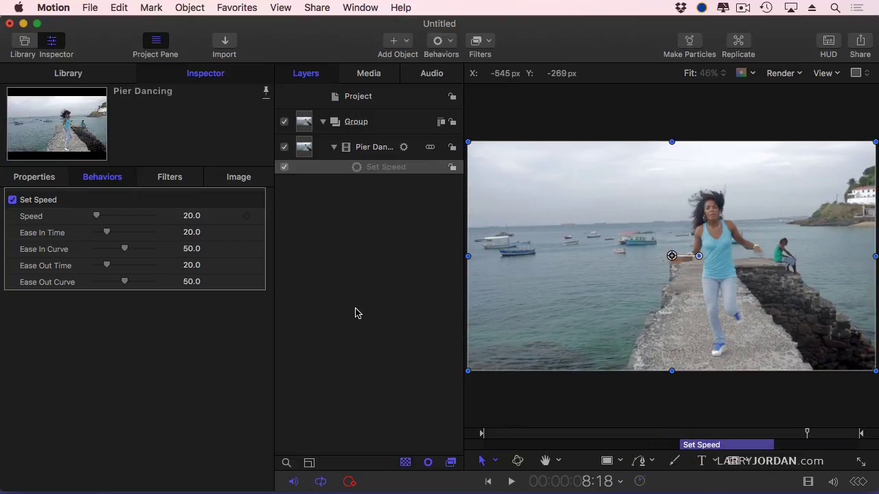
Raise the Set Speed speed to 27 and play through the slowed section from about 4:07.
drag(102, 218, 98, 219)
click(642, 434)
key(space)
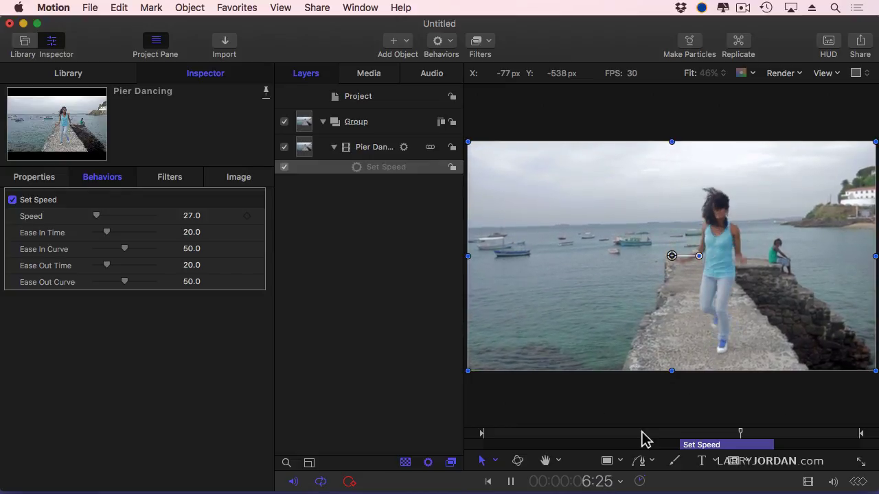
key(space)
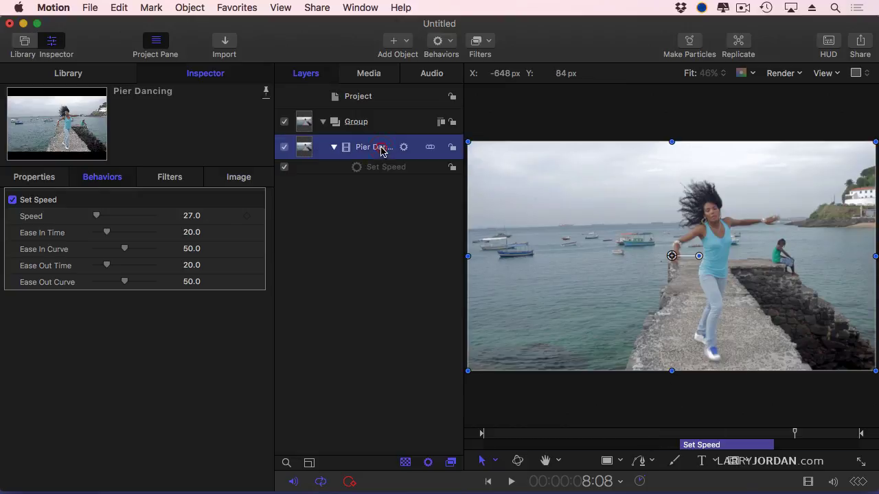
click(437, 41)
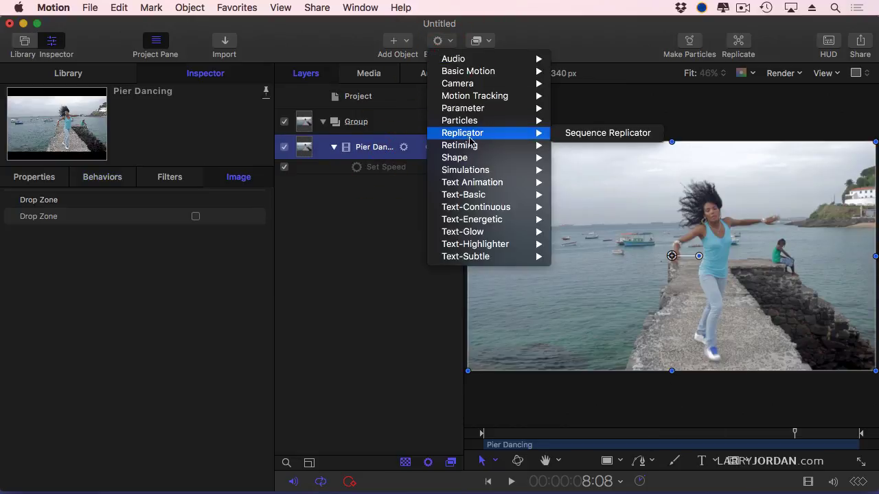
mouse_move(484, 148)
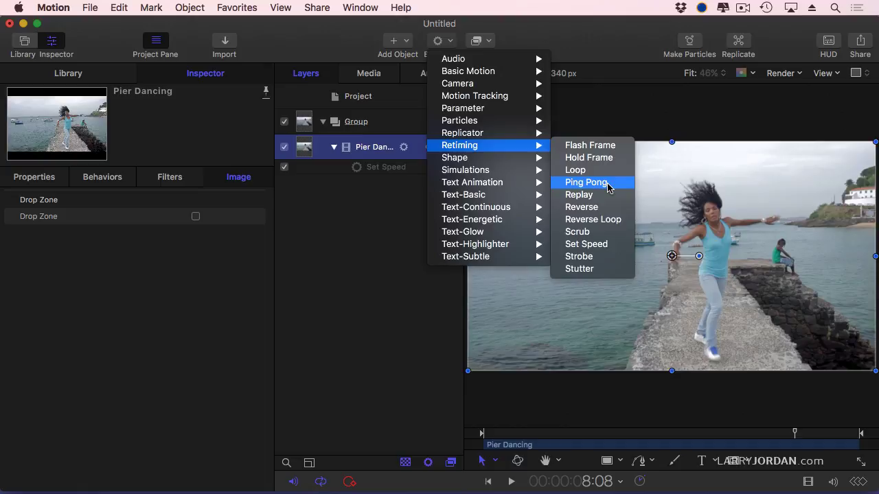
click(613, 246)
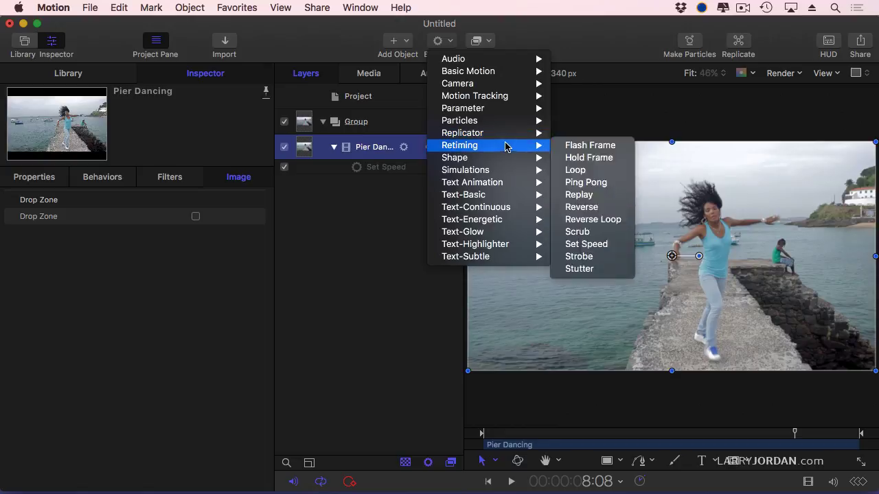
click(348, 194)
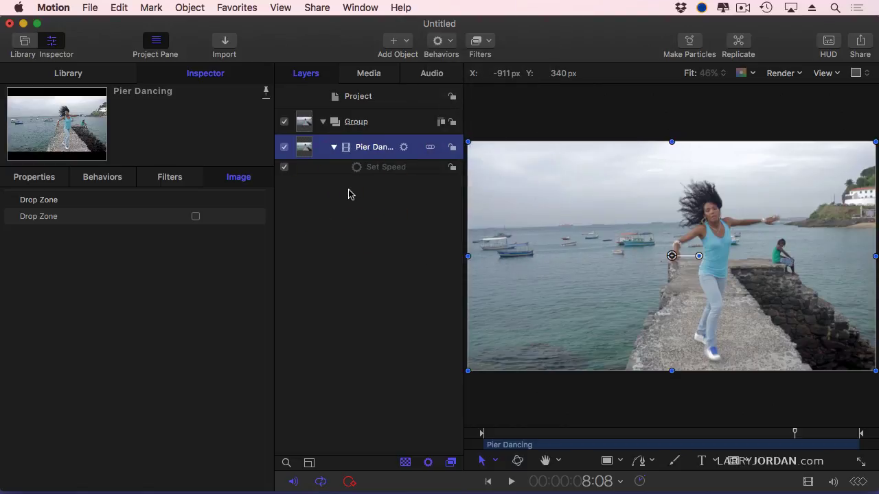